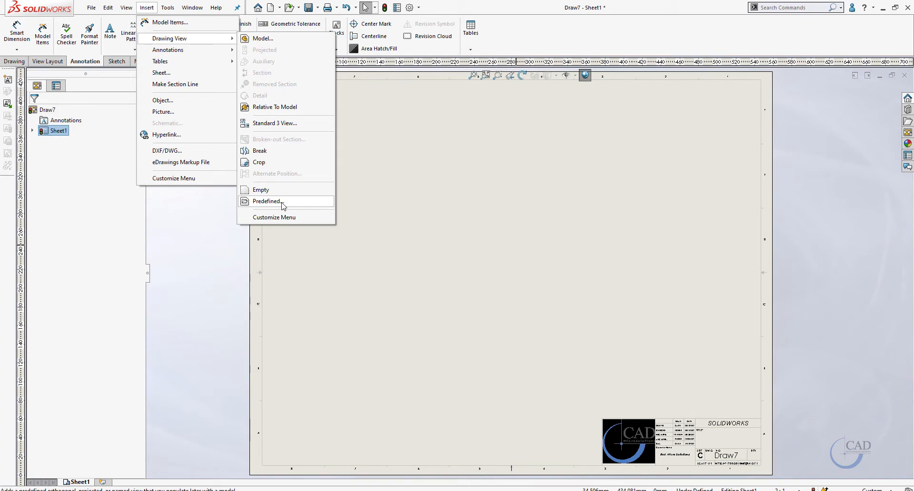
Insert a predefined drawing view in the lower-left of the sheet with Front orientation
click(267, 202)
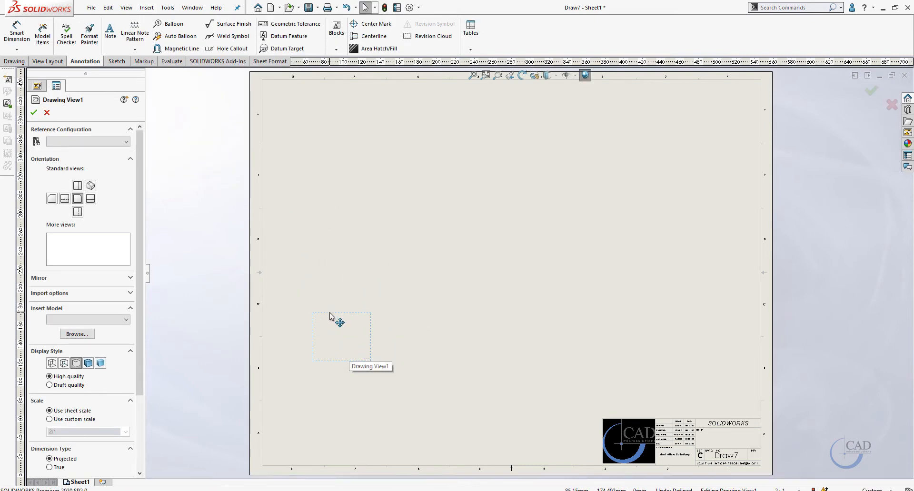
click(328, 343)
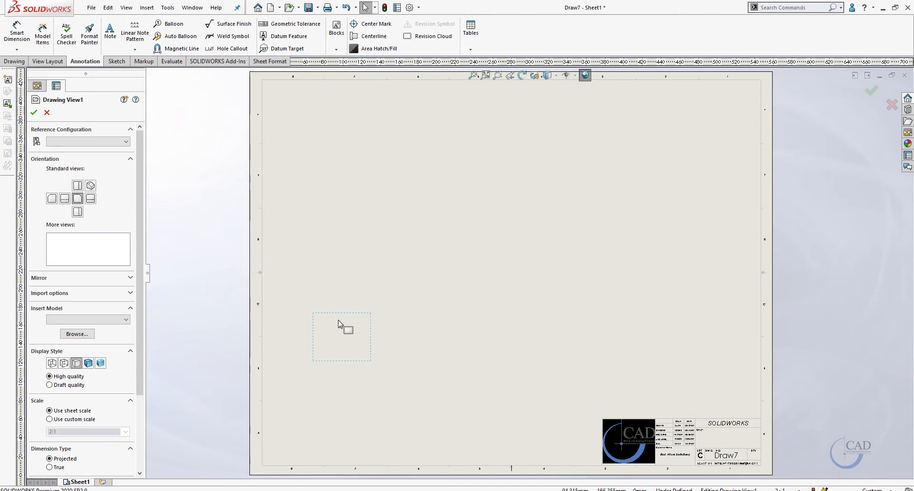
click(78, 199)
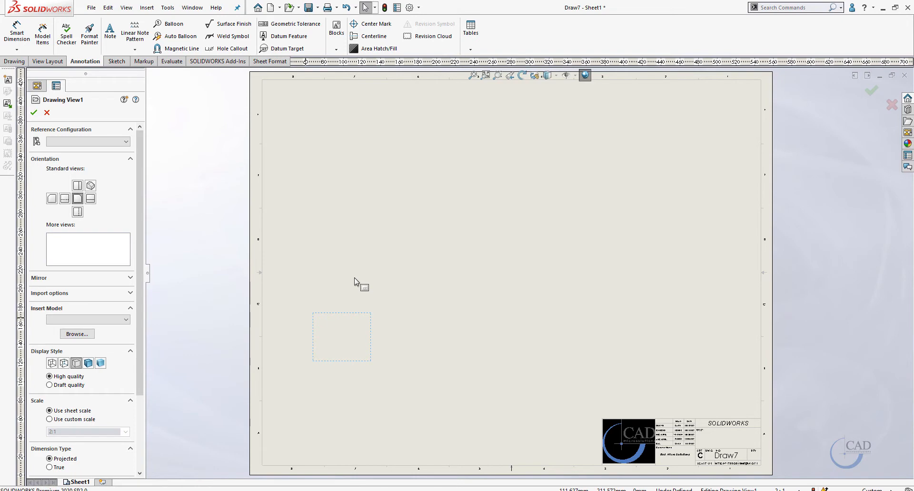
click(530, 233)
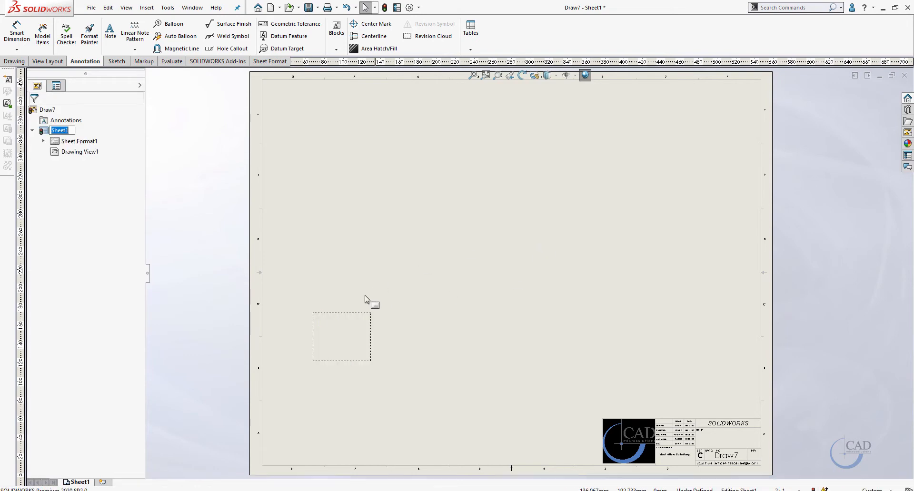
Add a projected view above the front predefined view
right_click(358, 319)
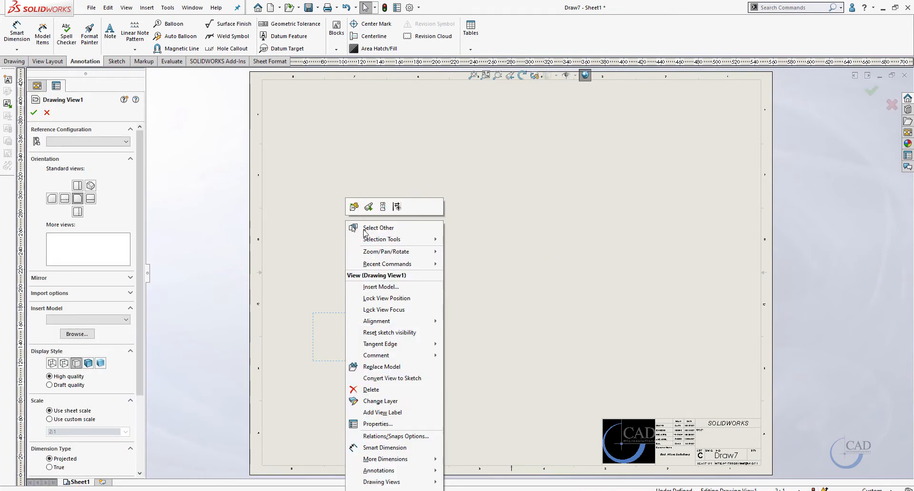
click(383, 207)
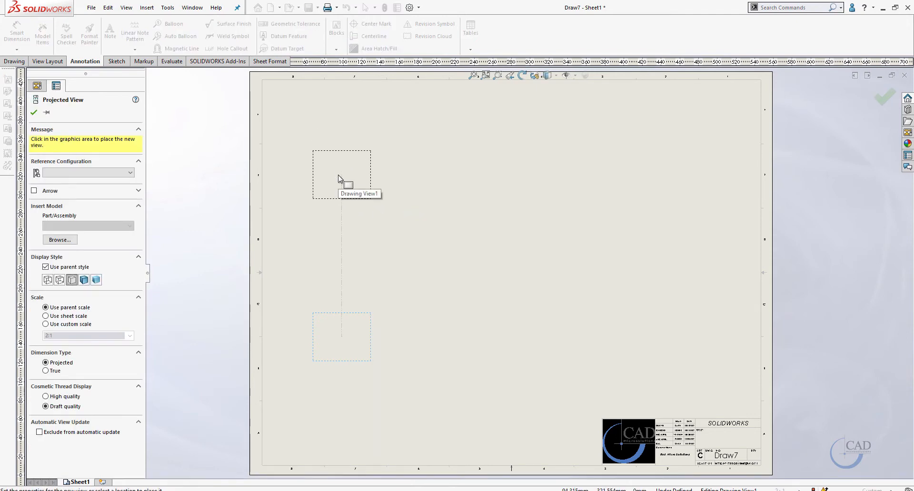
click(364, 343)
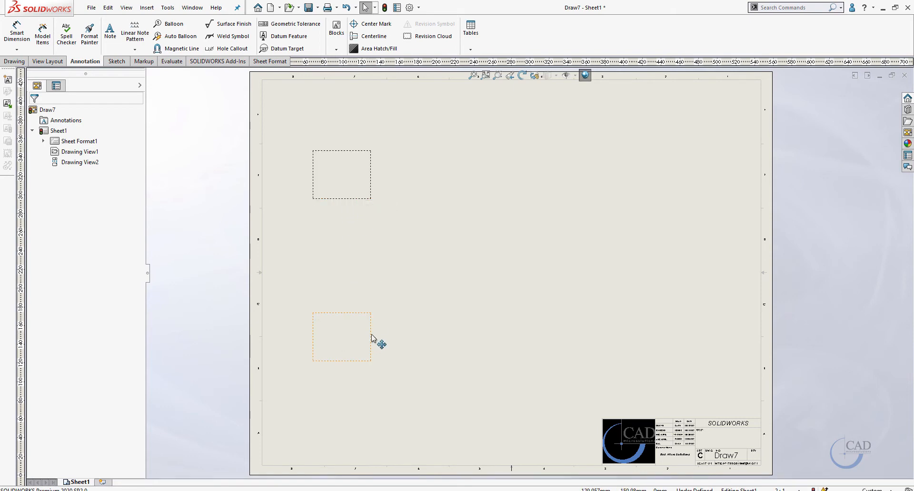
Add a projected view to the right of the front predefined view
click(349, 324)
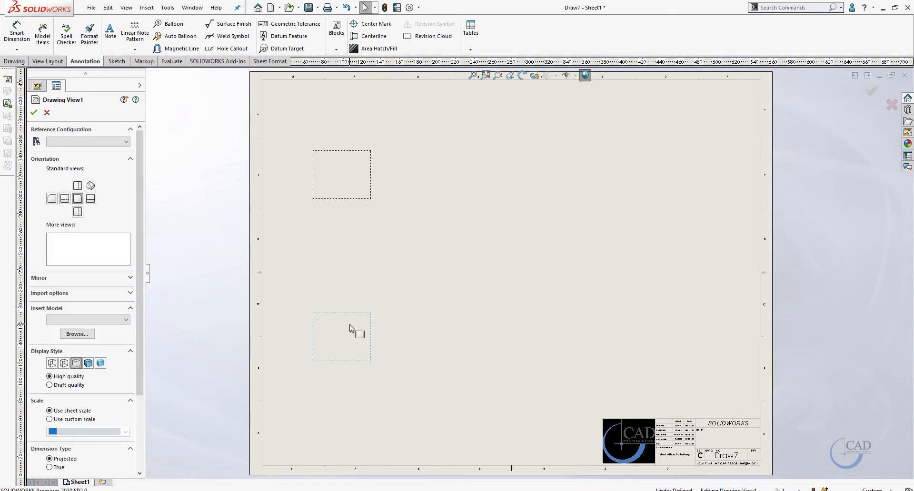
right_click(349, 324)
click(386, 206)
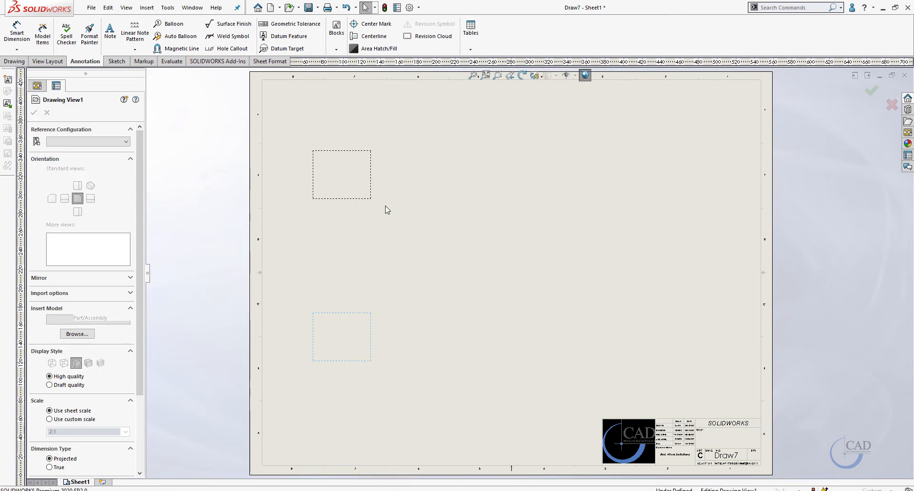
click(601, 334)
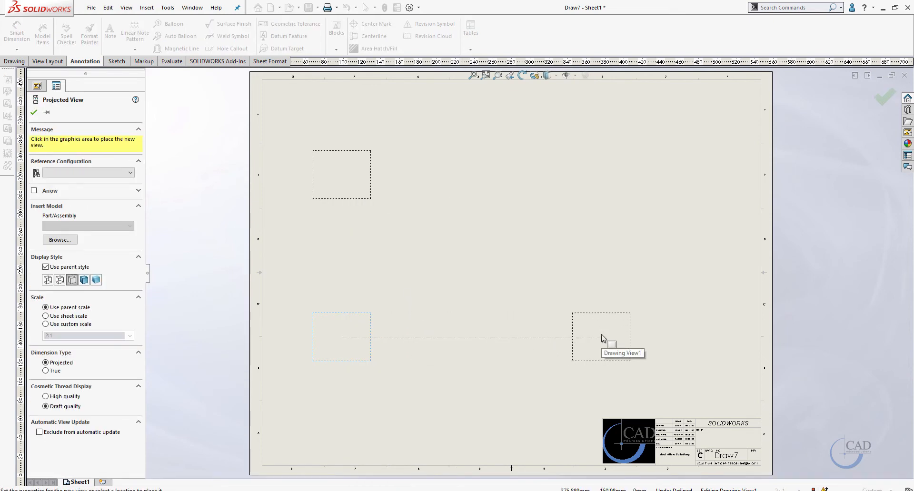
Add a projected isometric view in the upper-right corner of the sheet
click(356, 319)
right_click(368, 321)
click(391, 206)
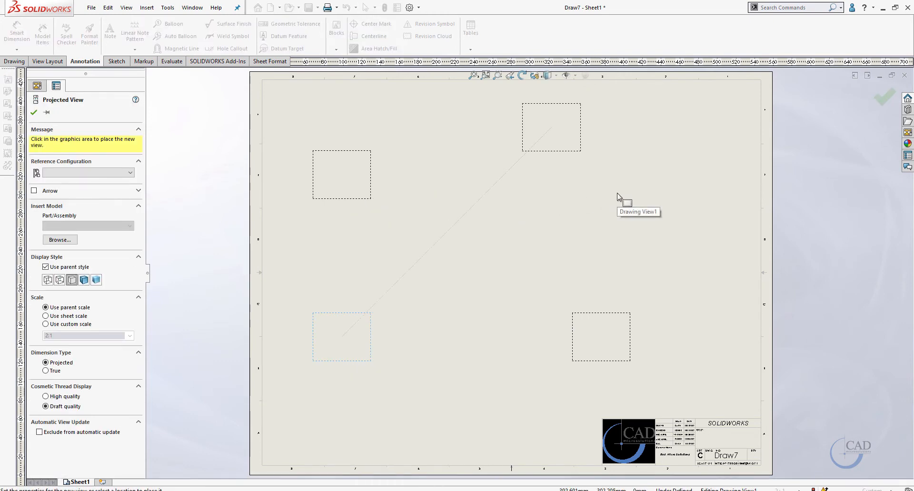
click(617, 193)
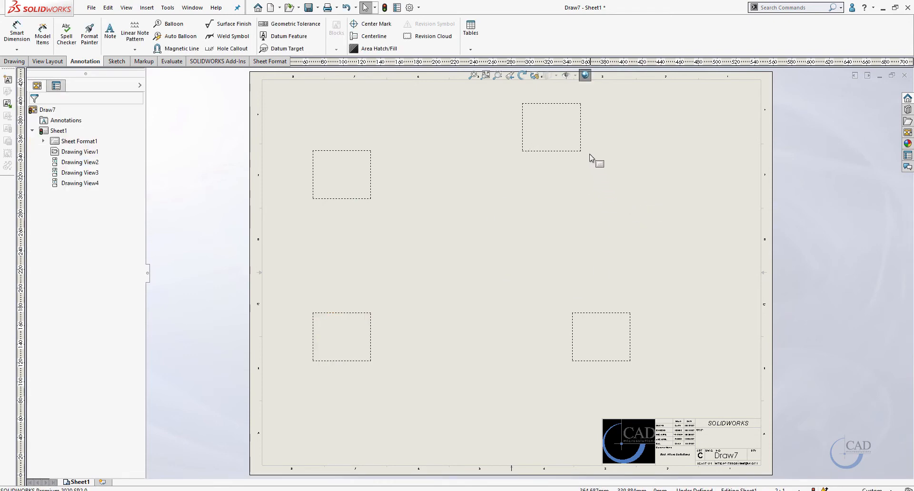
Reposition the isometric view and the top view on the sheet and confirm the view
mouse_move(592, 158)
mouse_down()
mouse_move(678, 209)
mouse_move(674, 190)
mouse_move(647, 181)
mouse_up()
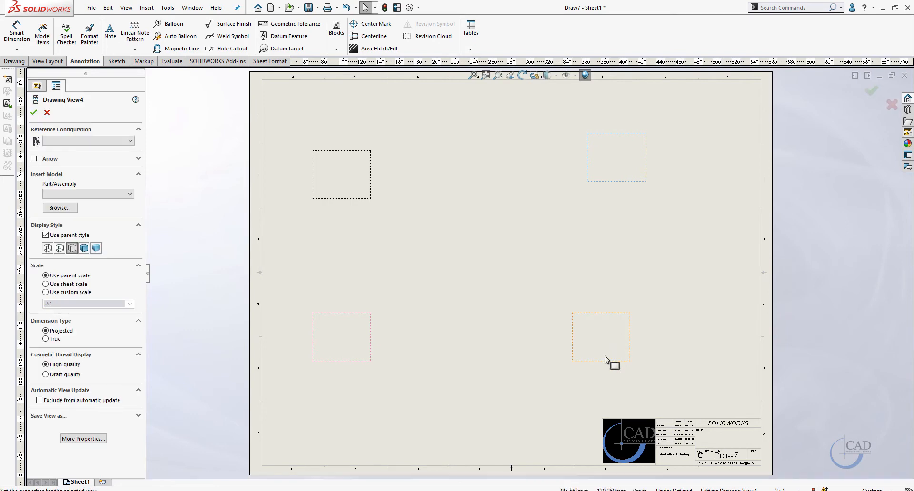
click(366, 363)
drag(366, 360, 367, 360)
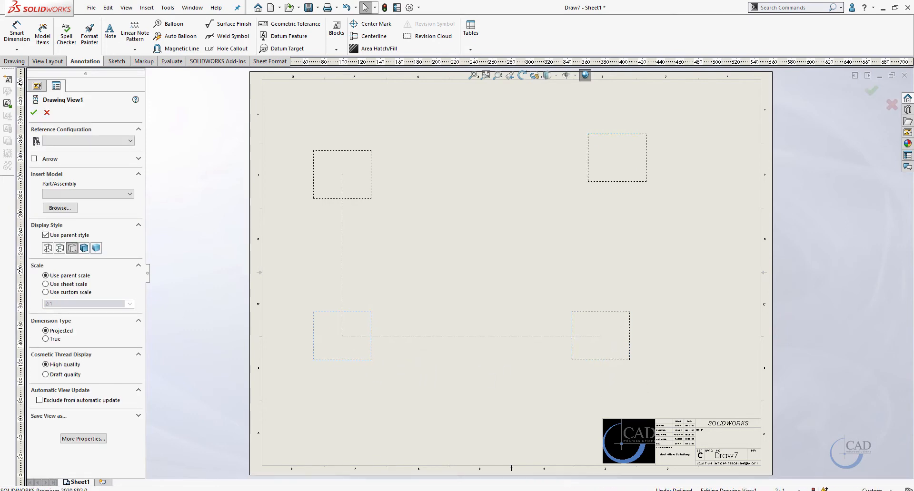
drag(351, 200, 351, 195)
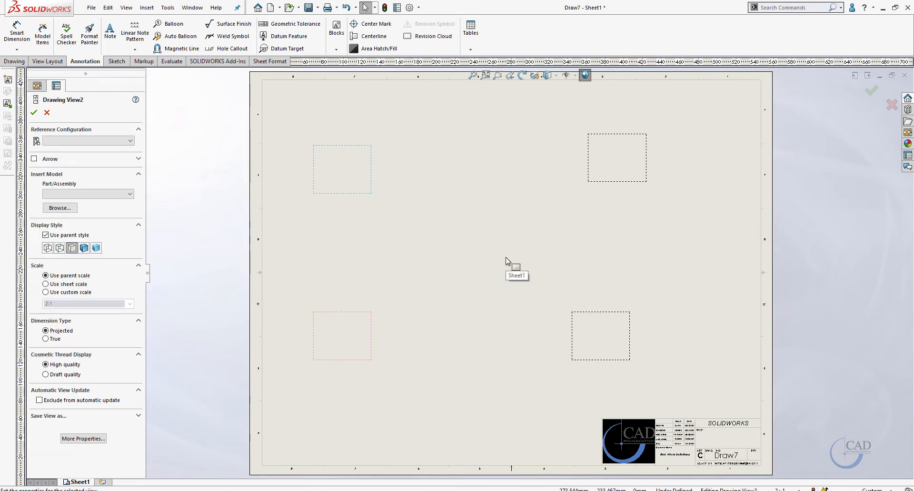
click(872, 93)
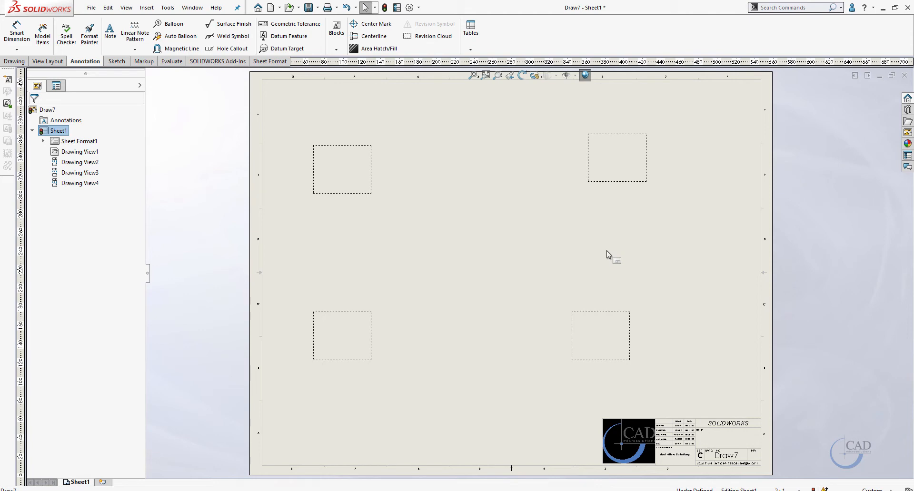
Save the sheet as a Drawing Template, replacing the existing Cad Micro Temp.drwdot file
click(91, 7)
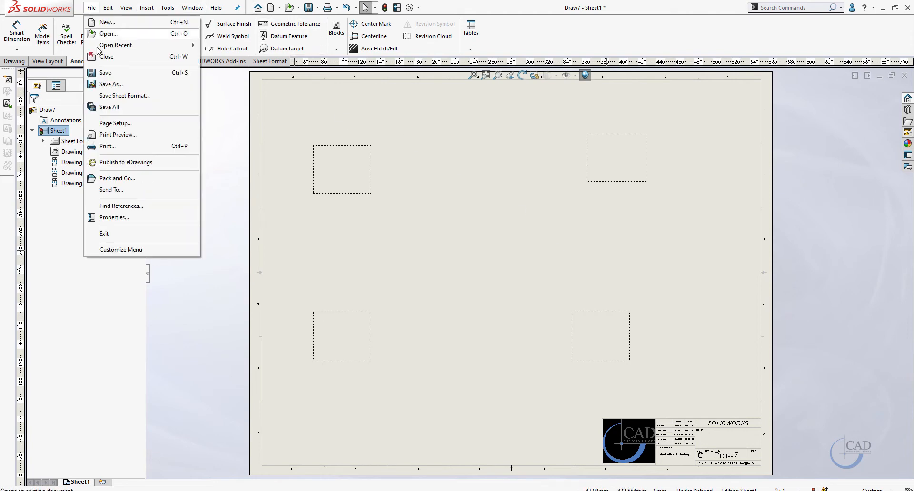
click(102, 84)
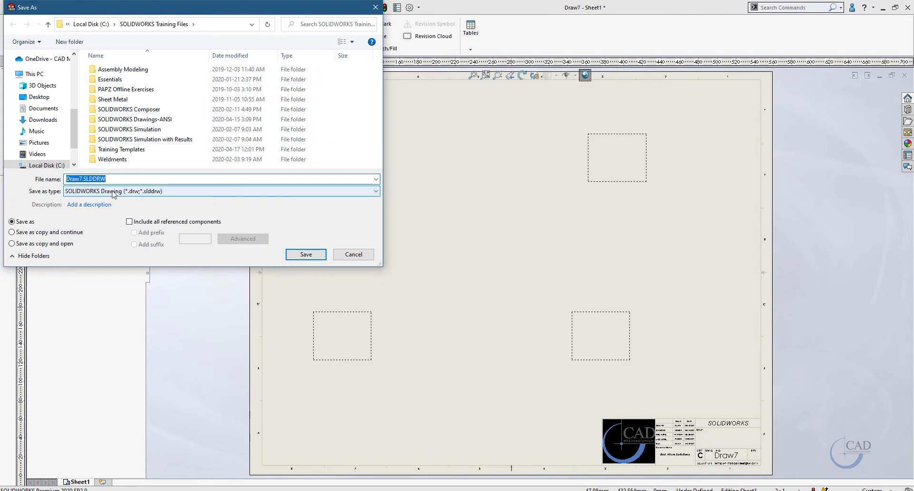
click(85, 191)
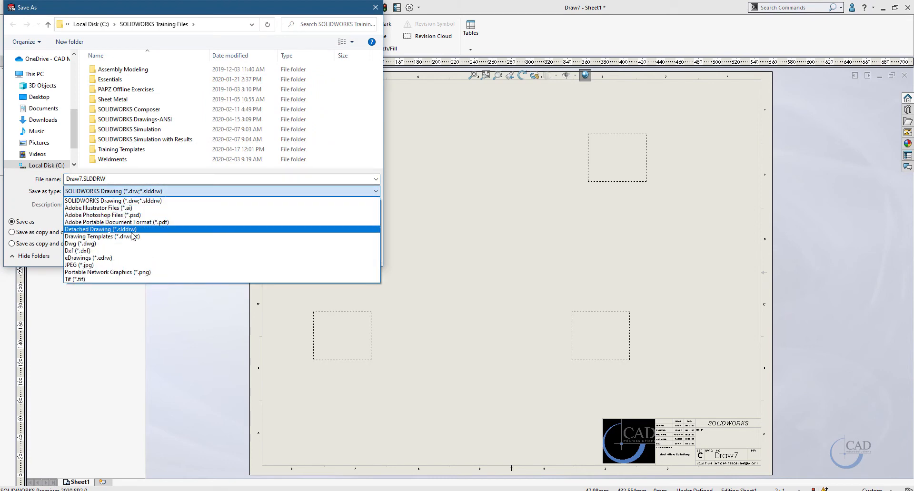
click(147, 237)
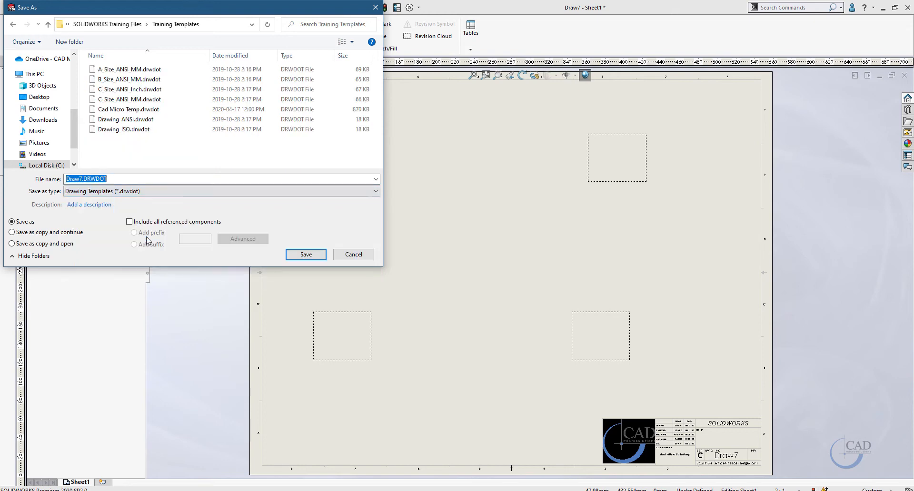
click(114, 112)
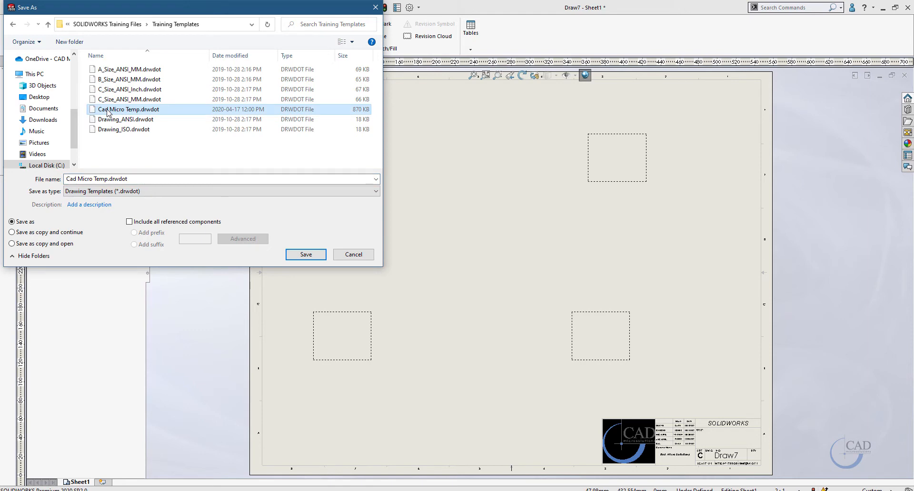
click(309, 256)
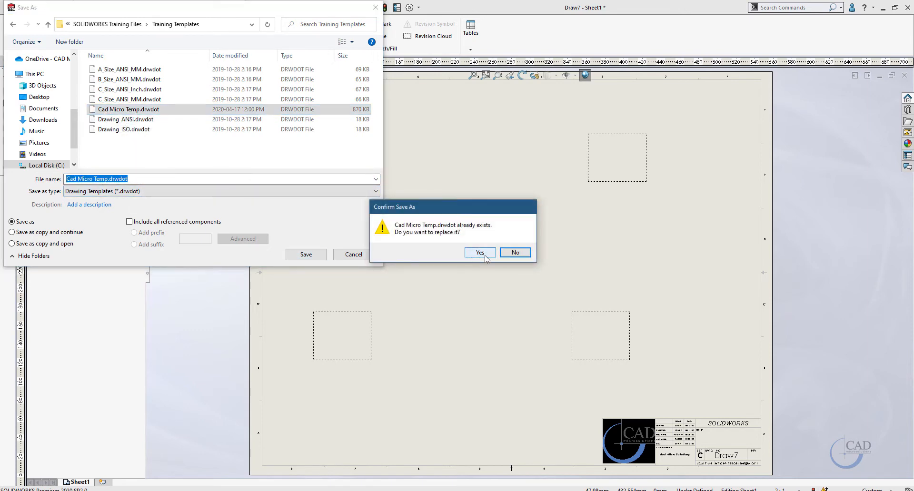
click(480, 253)
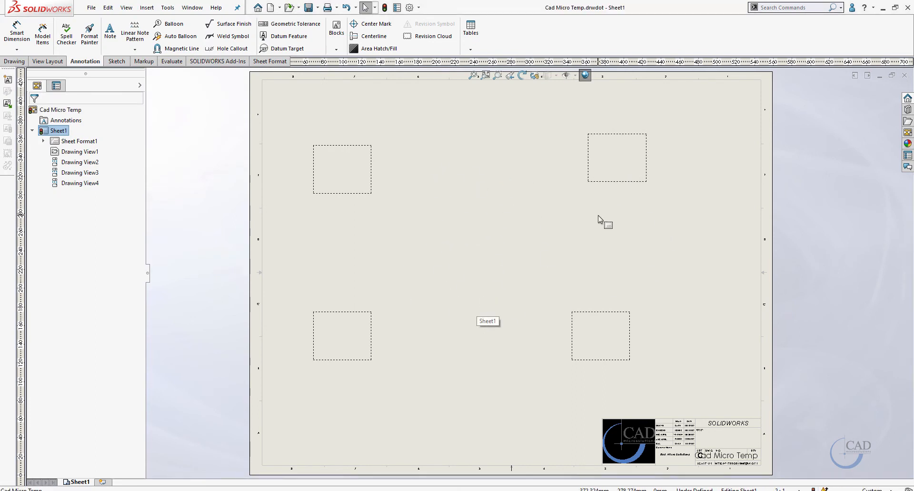
Close the template and make a new drawing from the Lego part using the Cad Micro Temp template
click(904, 76)
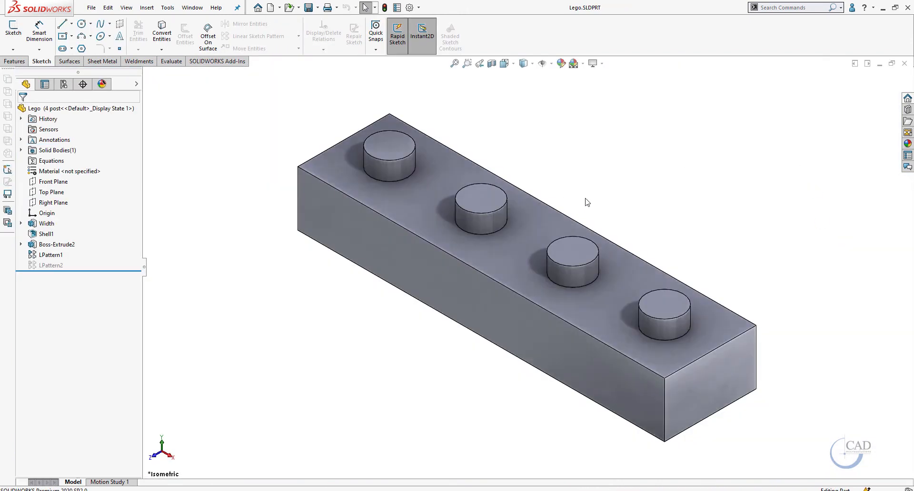
middle_drag(586, 202, 566, 176)
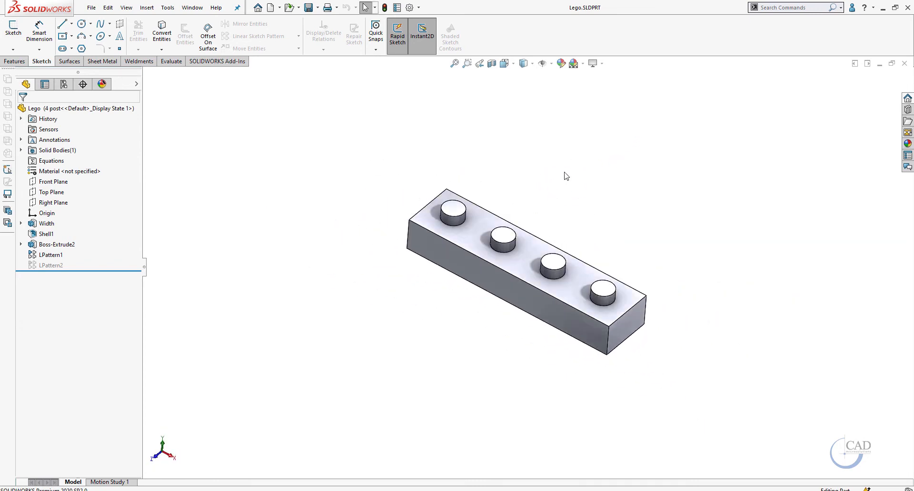
key(f)
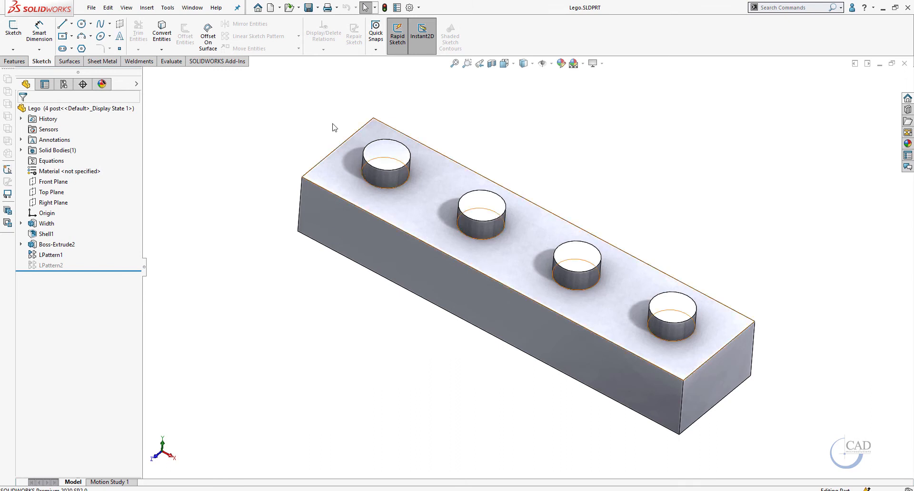
click(279, 8)
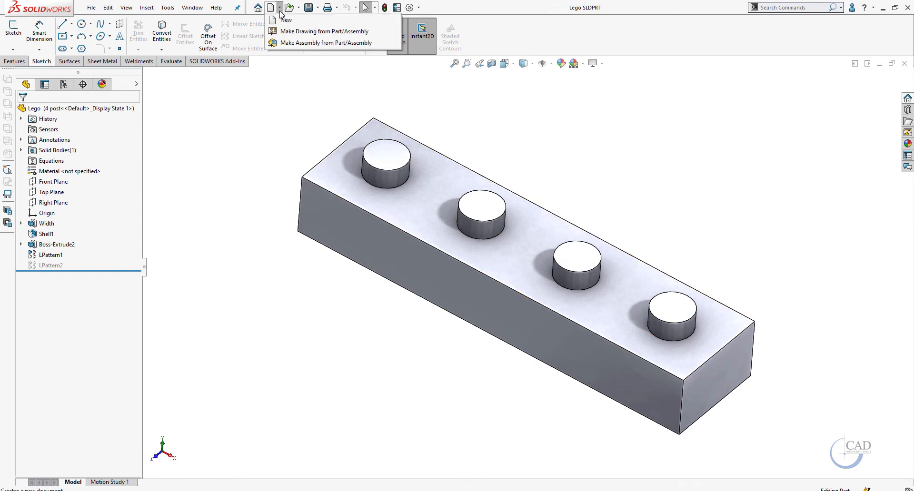
click(331, 32)
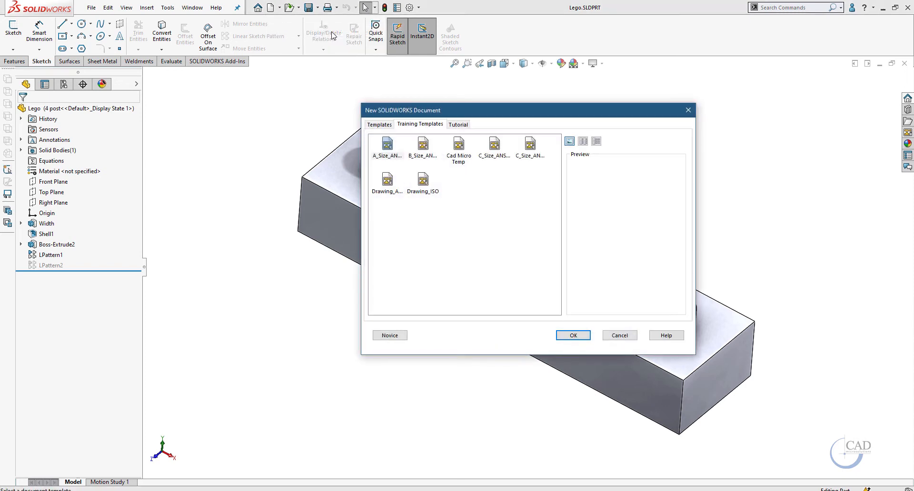
click(459, 148)
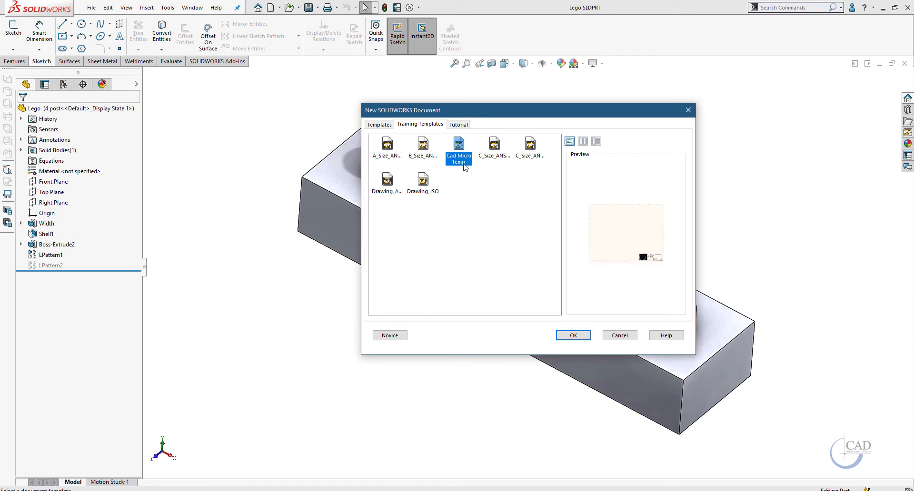
click(573, 336)
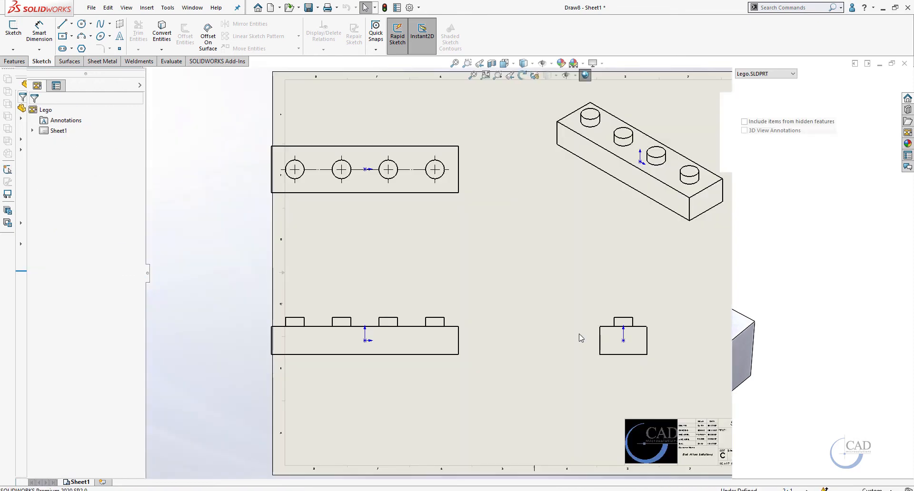
Reposition the front and right views of the Lego drawing on the sheet
click(510, 273)
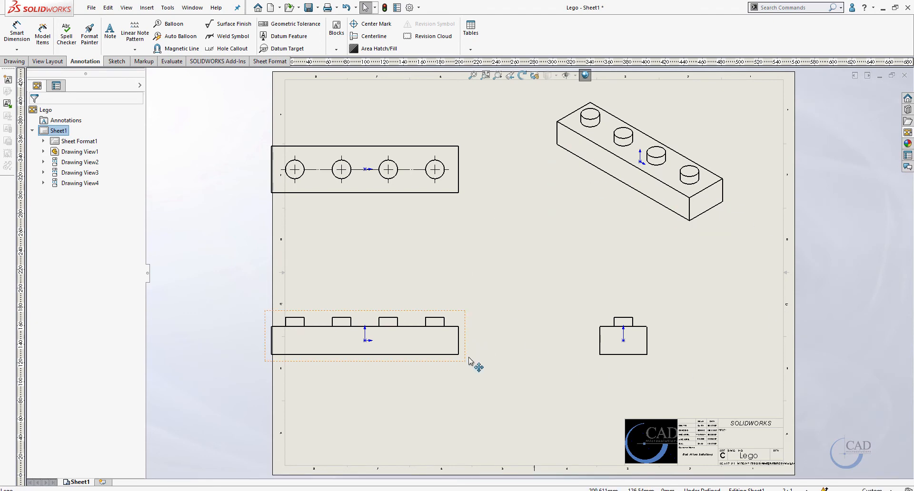
drag(470, 363, 517, 376)
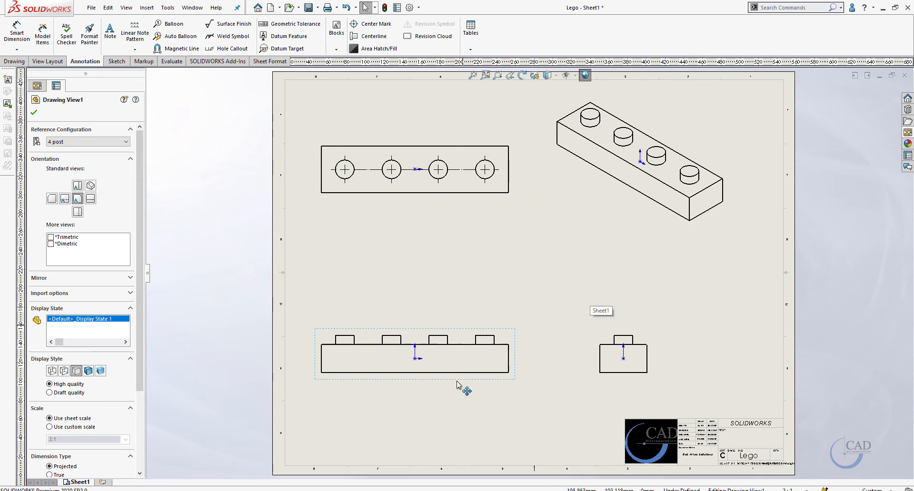
mouse_move(456, 385)
mouse_down()
mouse_move(444, 387)
mouse_move(464, 389)
mouse_up()
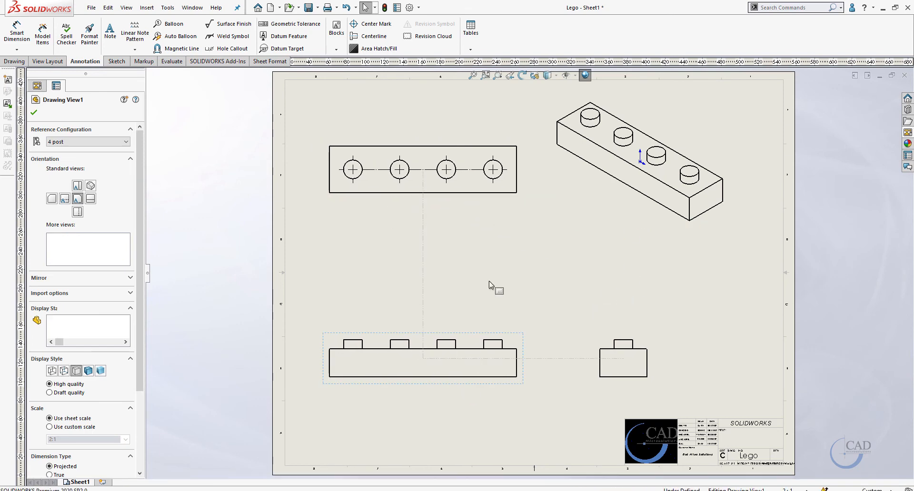
drag(656, 343, 680, 345)
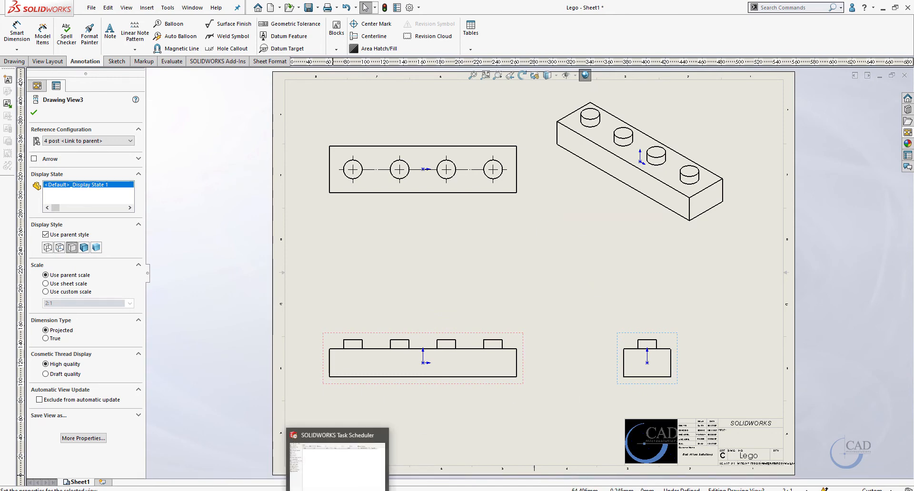
Switch to SOLIDWORKS Task Scheduler, start a new Create Drawings task and browse for its predefined-view drawing template
click(450, 471)
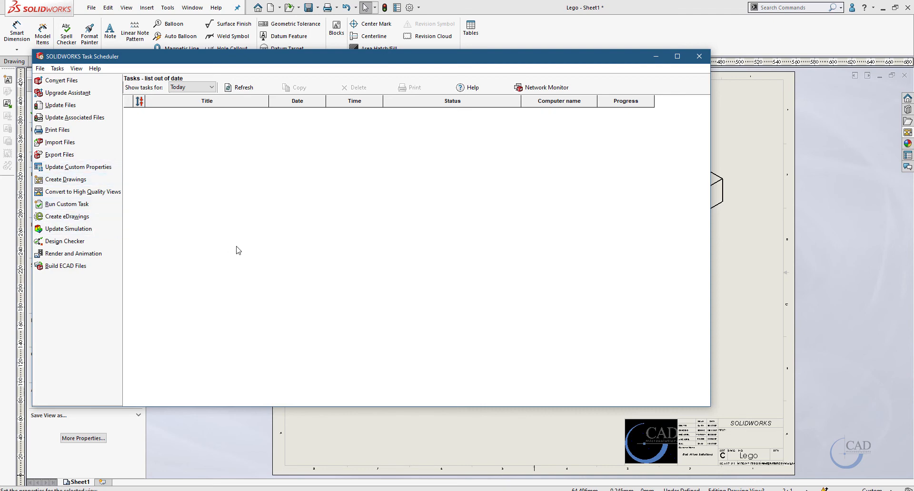
click(79, 182)
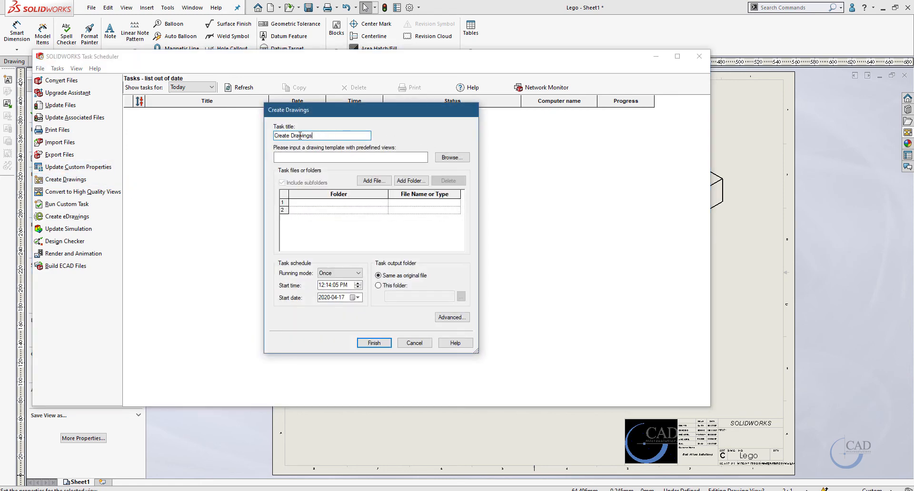
click(298, 156)
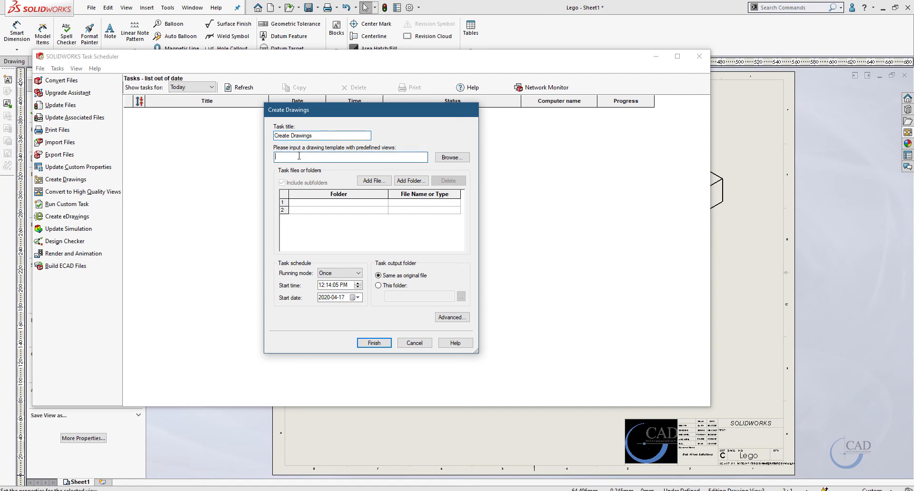
click(454, 158)
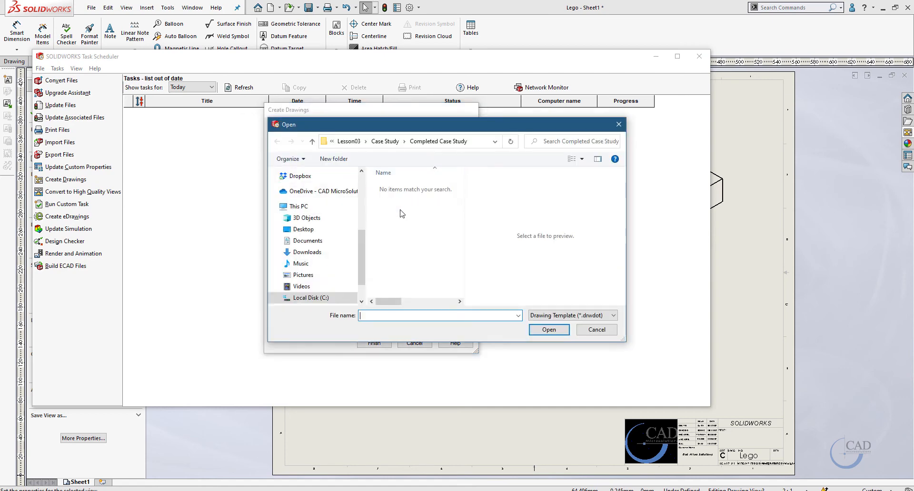
Cancel the template browse, close the Create Drawings dialog without adding a task, and exit Task Scheduler
click(591, 330)
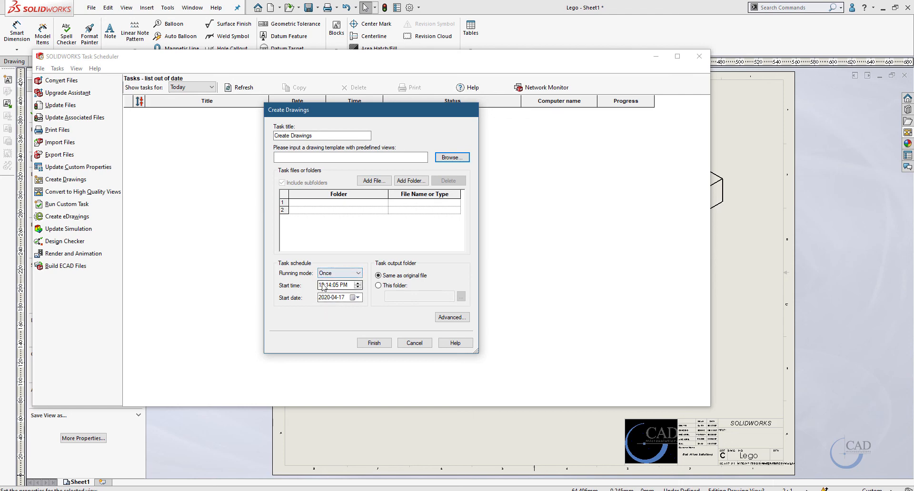
click(375, 343)
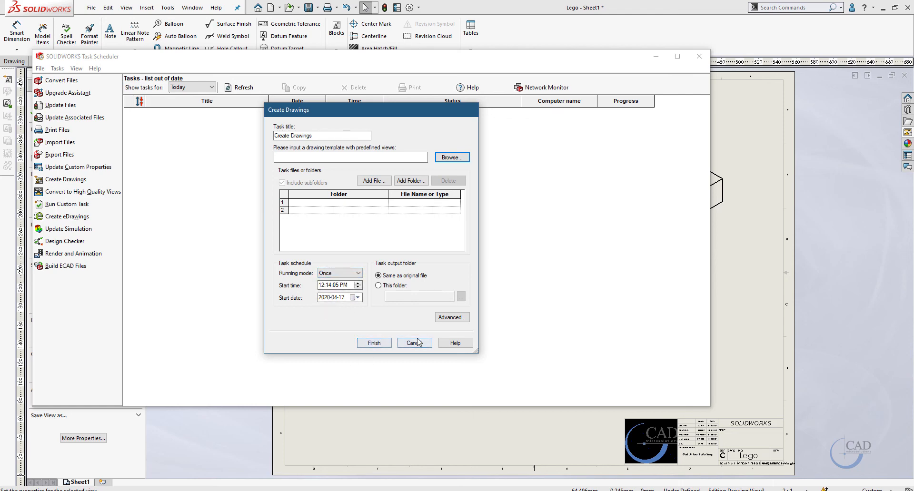
click(699, 57)
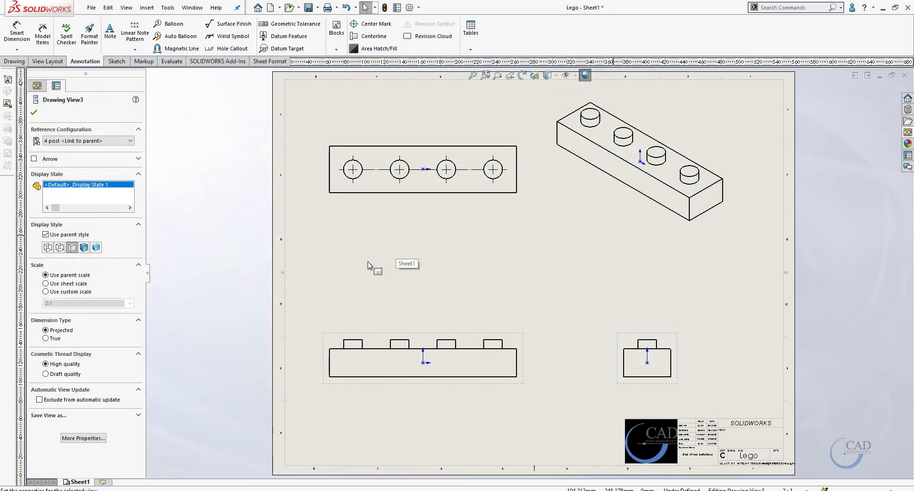